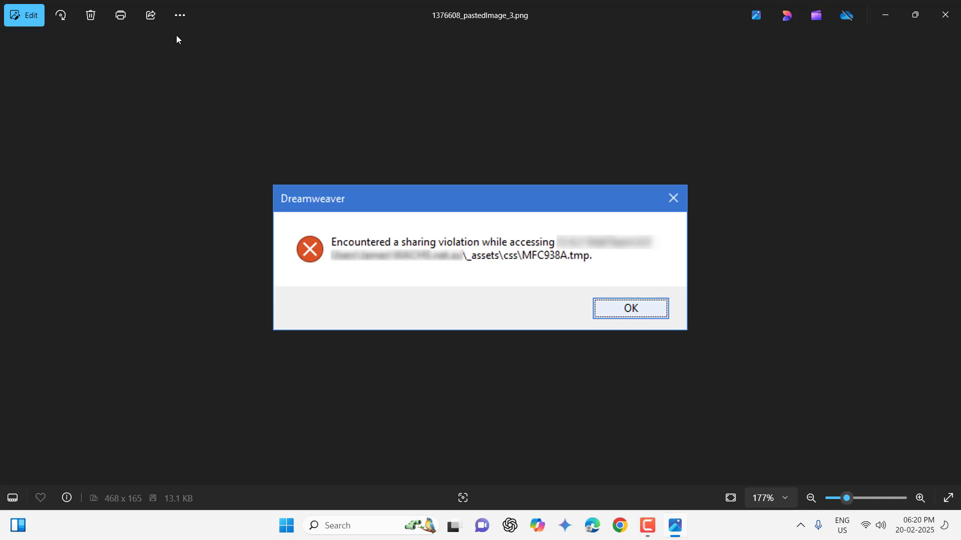
# - Close the Photos window showing the Dreamweaver sharing-violation screenshot
pyautogui.click(945, 15)
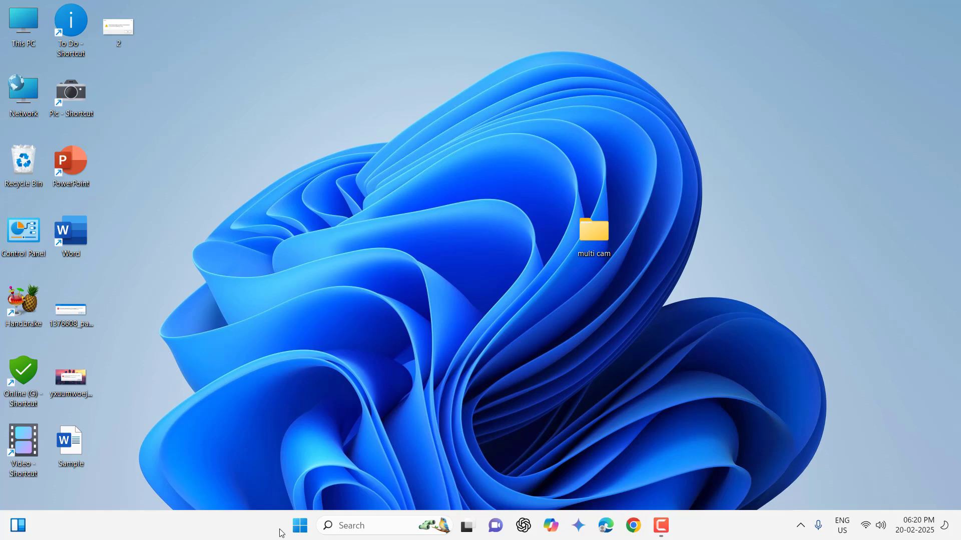
pyautogui.click(299, 532)
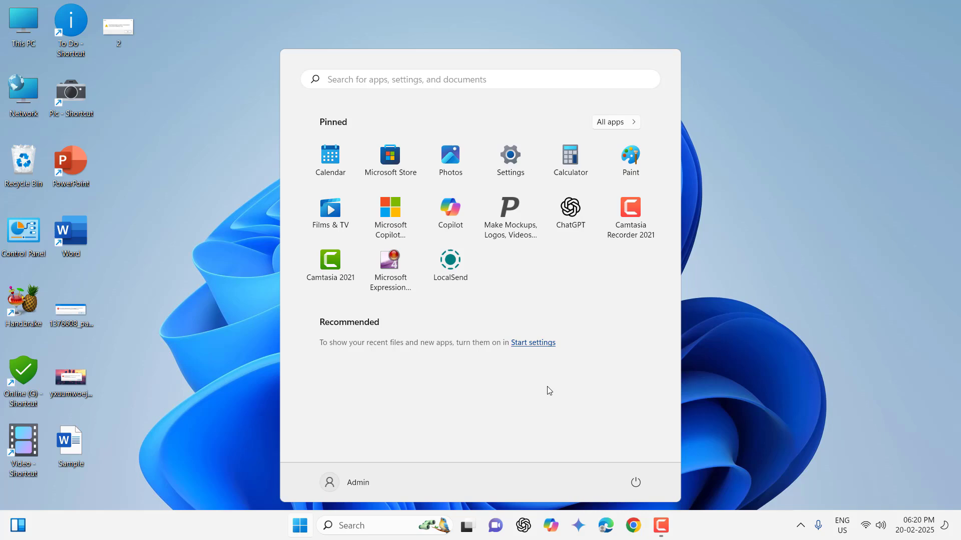
pyautogui.click(636, 482)
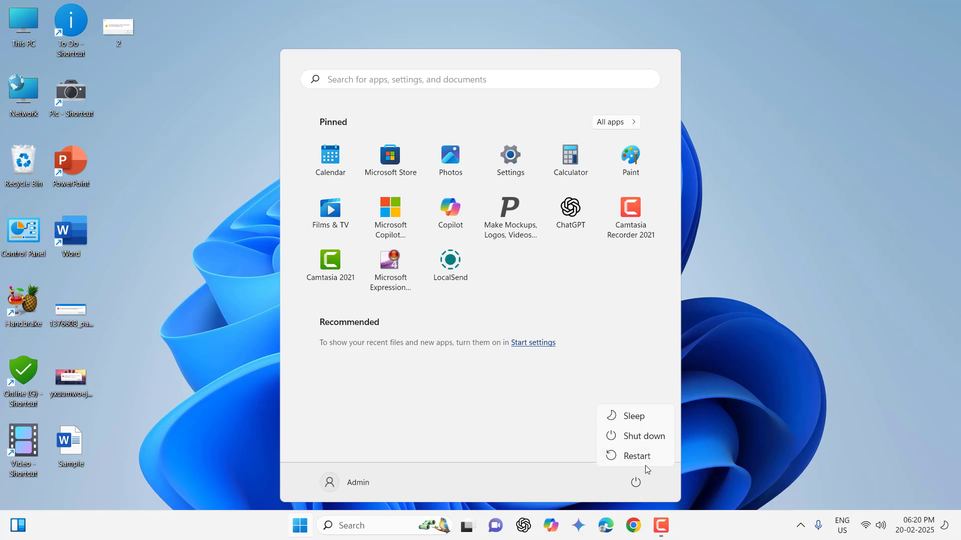
pyautogui.click(742, 386)
pyautogui.click(743, 386)
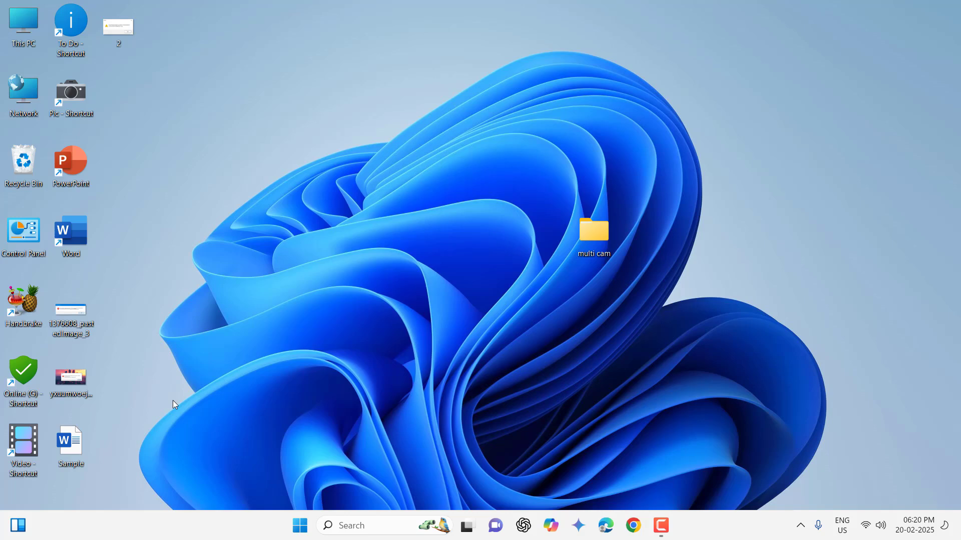
# - Open the Sample document in Word and start Save As with a browsed location
pyautogui.doubleClick(76, 445)
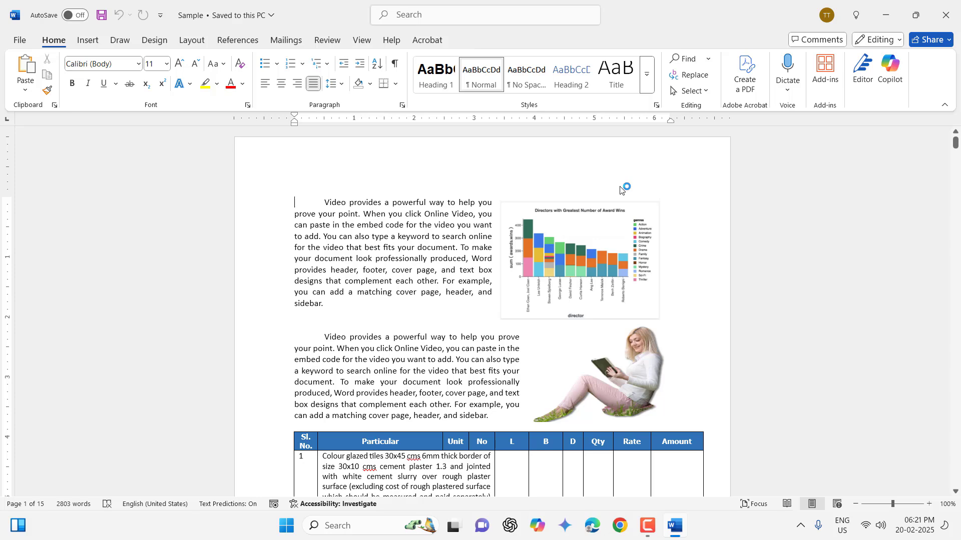
pyautogui.click(20, 41)
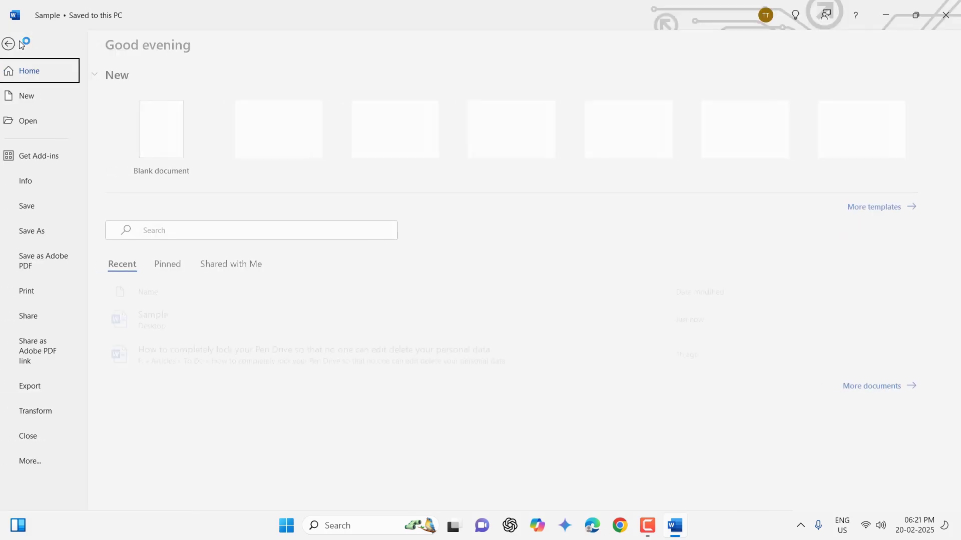
pyautogui.click(43, 232)
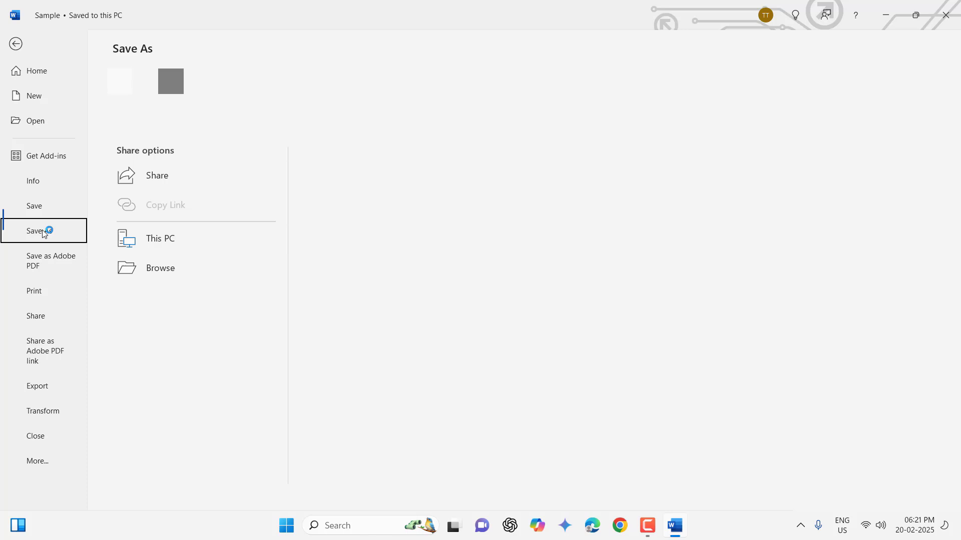
pyautogui.click(170, 300)
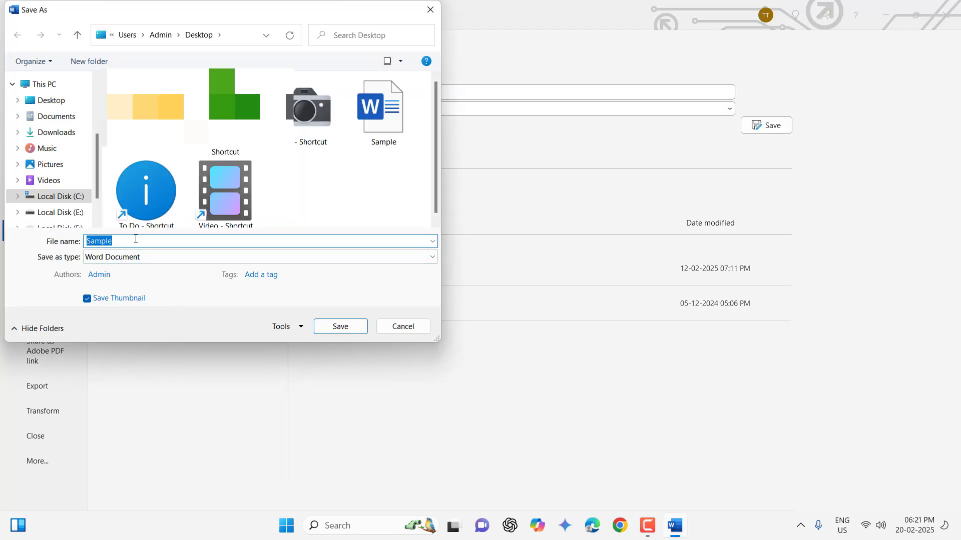
# - Save the copy as 1111 on Local Disk (E:) and close Word
pyautogui.write('1111')
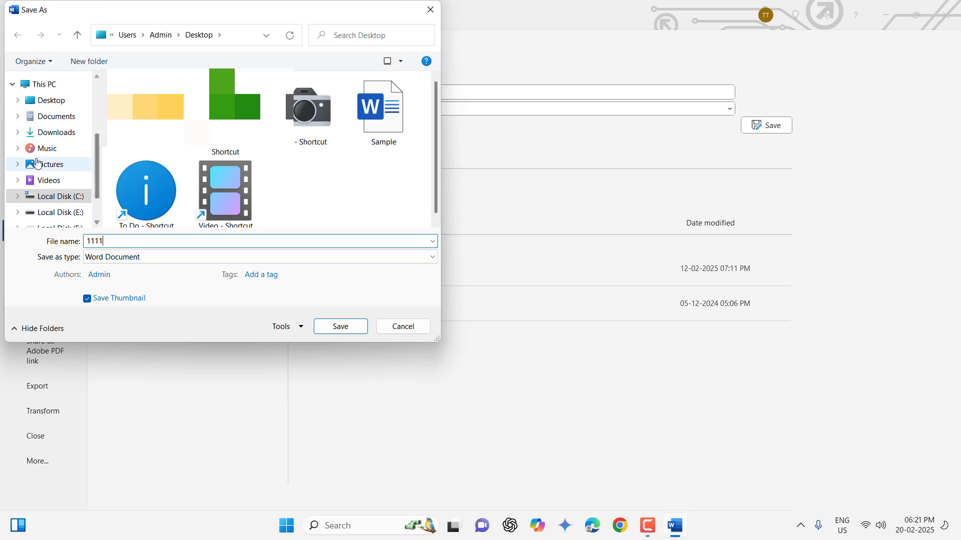
pyautogui.scroll(-1, 37, 170)
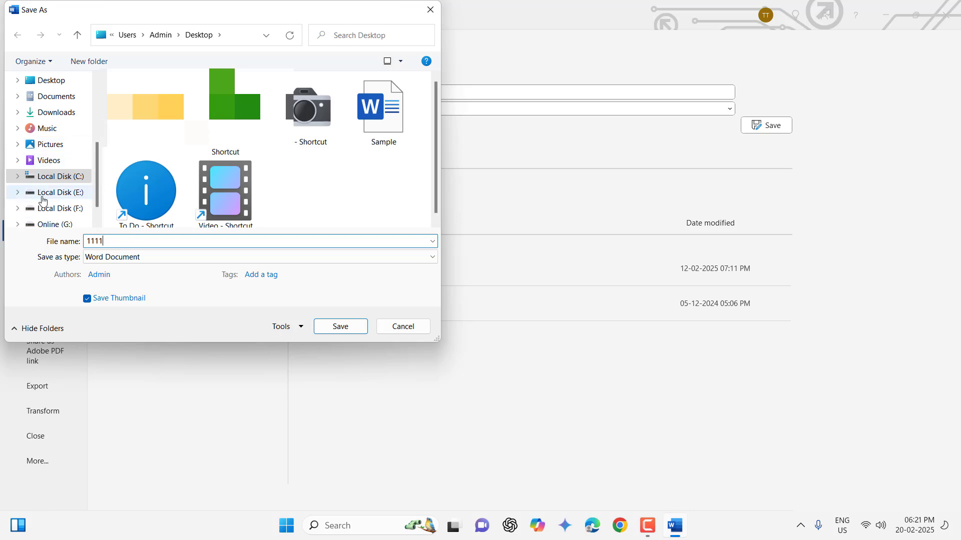
pyautogui.click(42, 200)
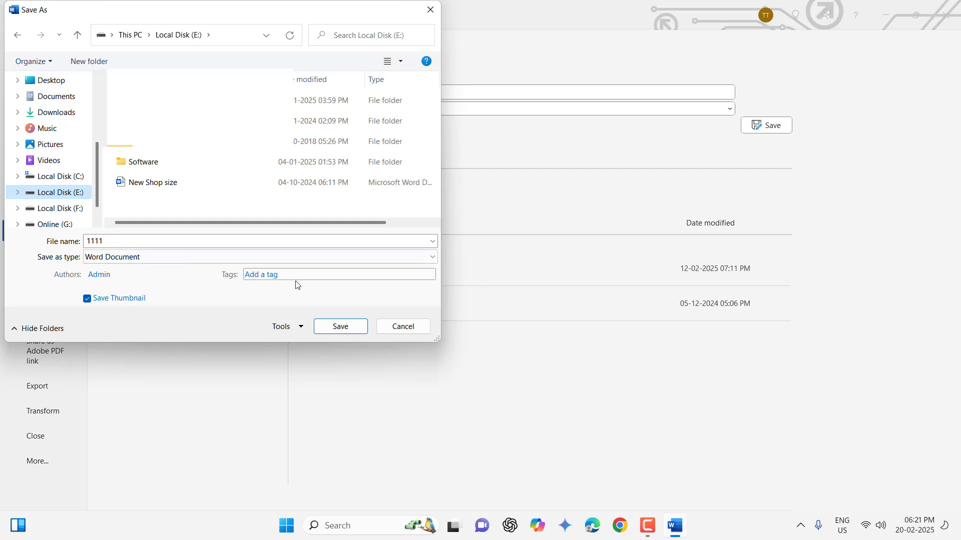
pyautogui.click(340, 327)
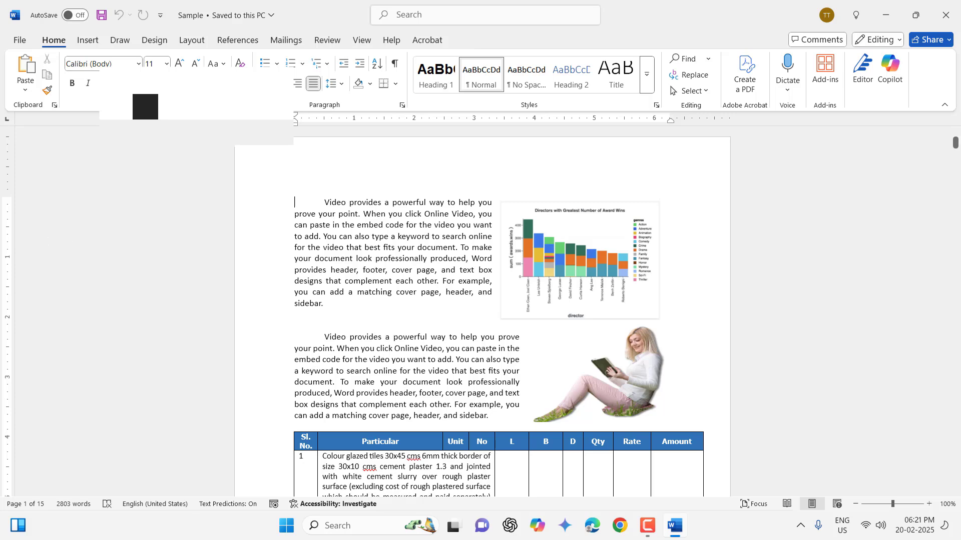
pyautogui.click(952, 7)
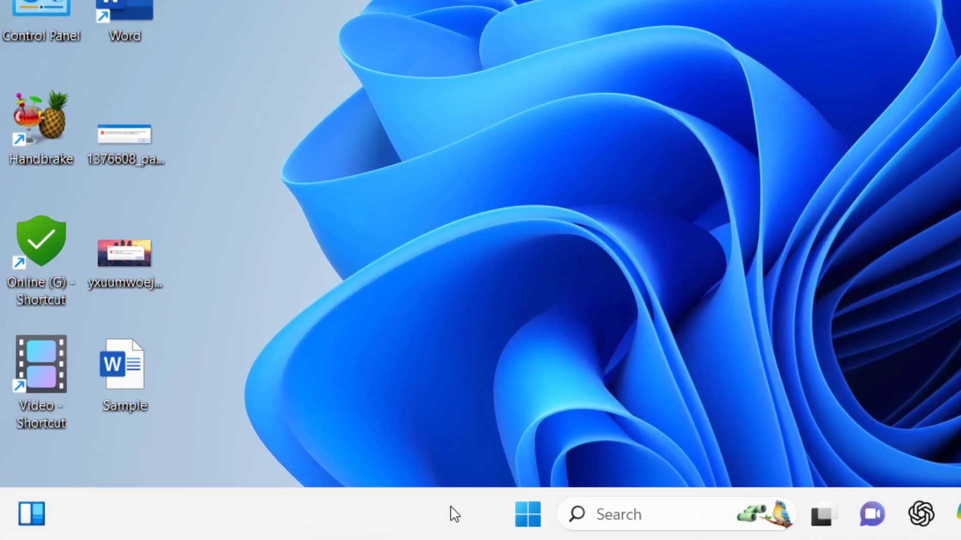
# - Open Task Manager from the taskbar's context menu
pyautogui.rightClick(379, 517)
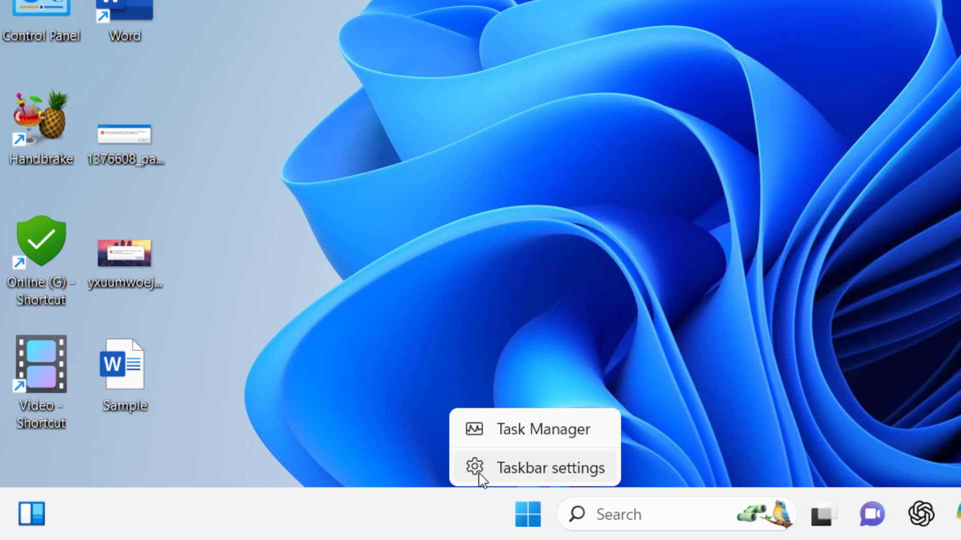
pyautogui.click(573, 437)
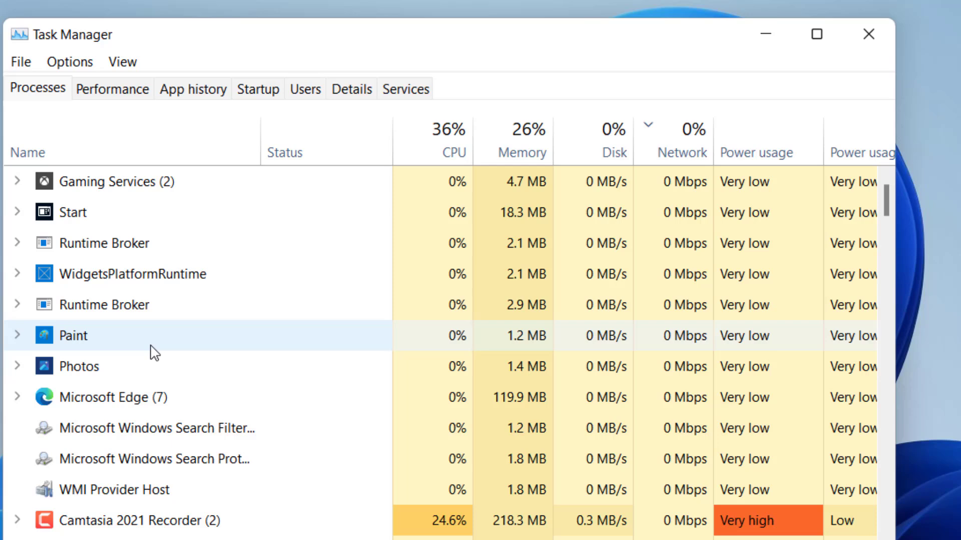
pyautogui.scroll(-2, 150, 345)
pyautogui.scroll(2, 152, 346)
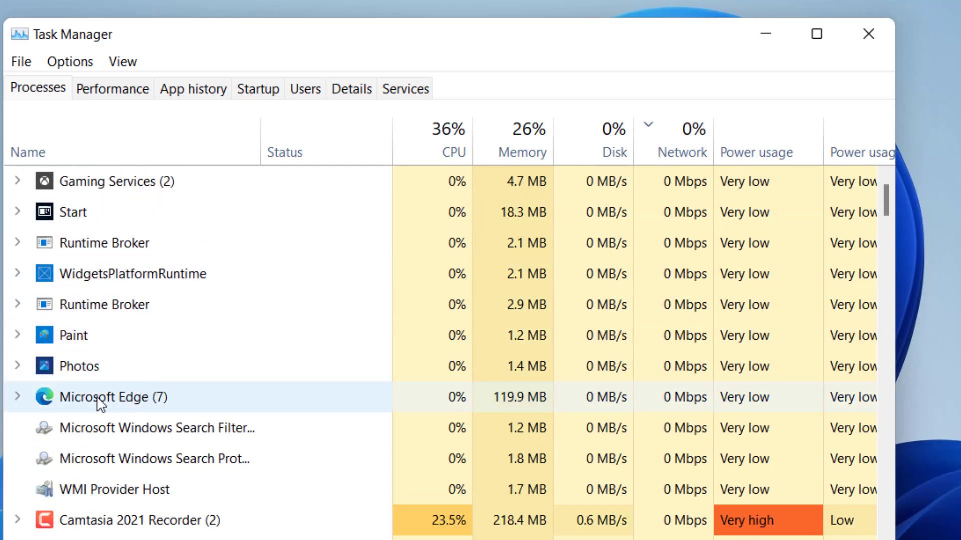
# - End the Microsoft Edge (7) task and close Task Manager
pyautogui.click(120, 411)
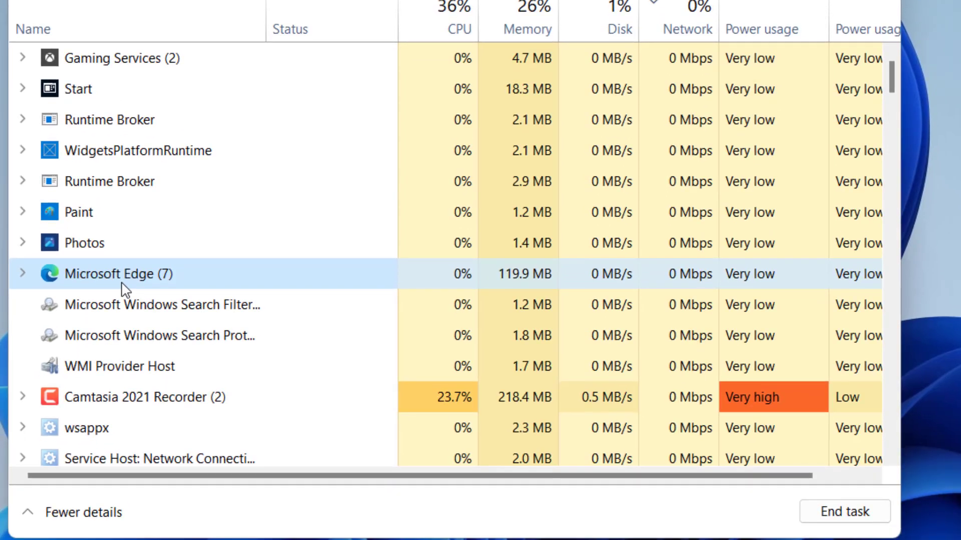
pyautogui.rightClick(120, 352)
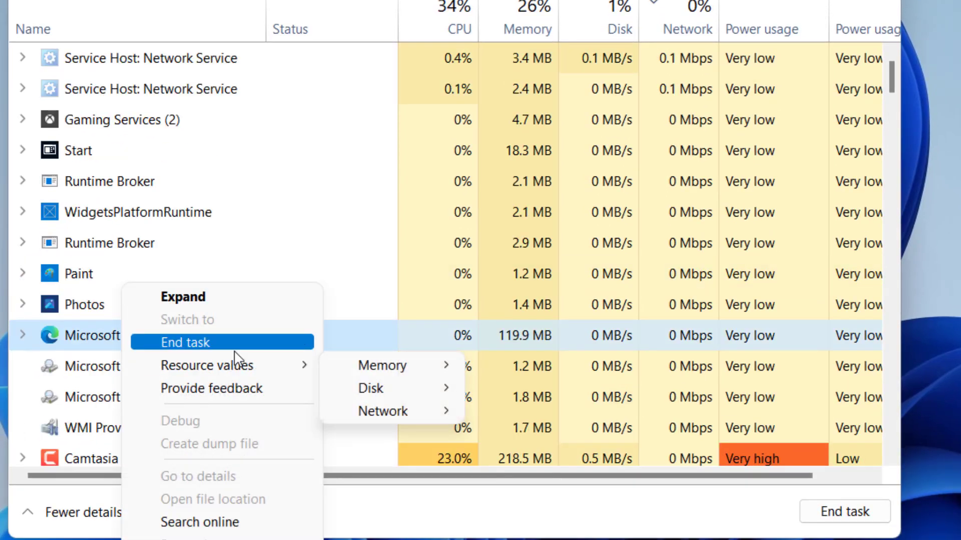
pyautogui.click(234, 345)
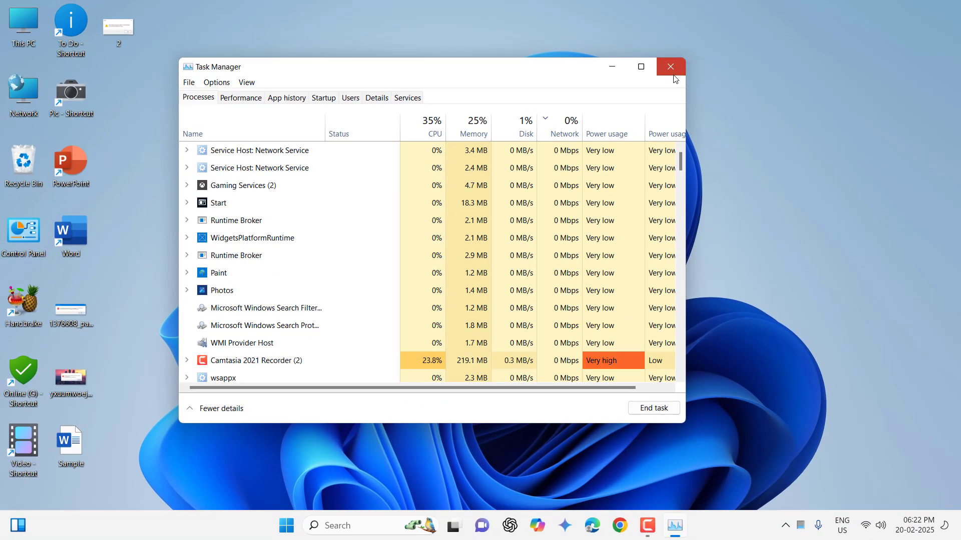
pyautogui.click(672, 74)
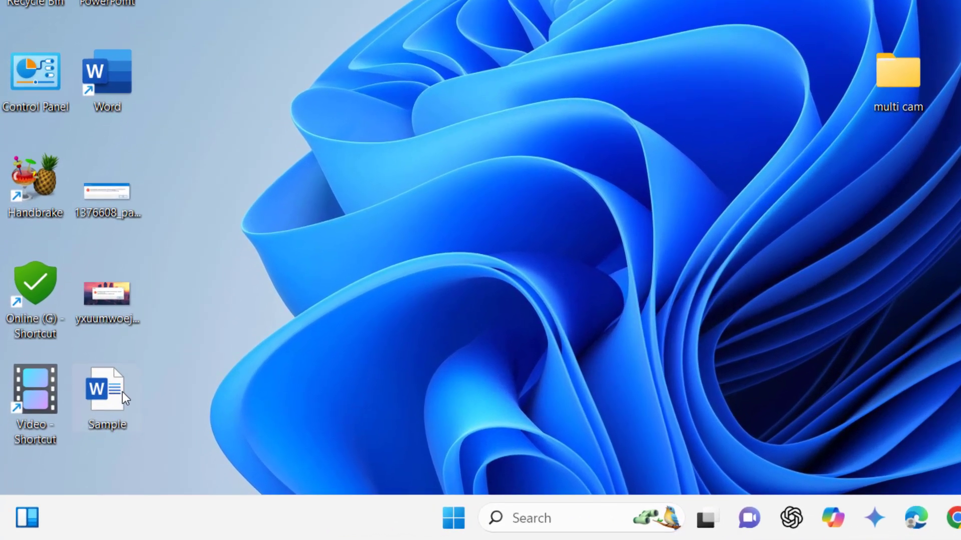
# - Open the Security permissions editor in Sample.docx's Properties
pyautogui.rightClick(122, 392)
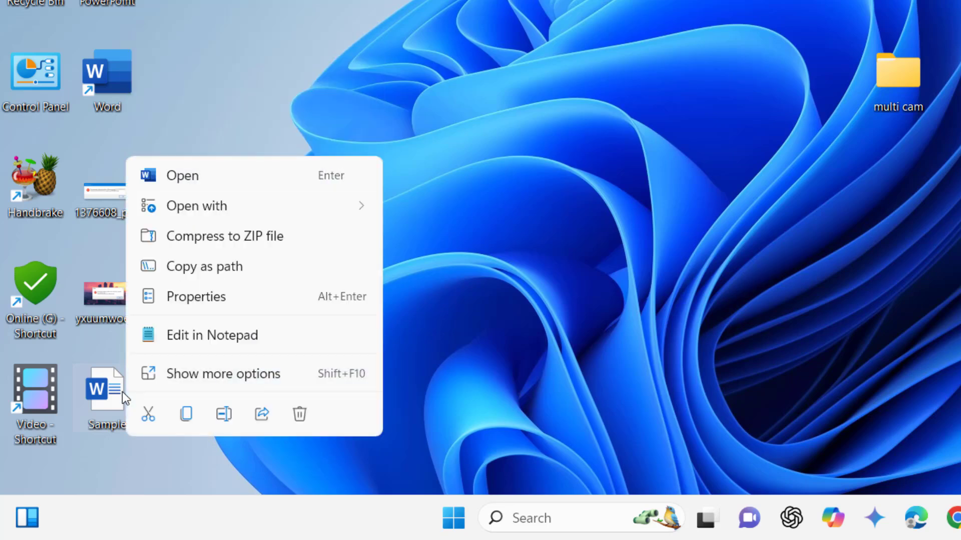
pyautogui.click(95, 387)
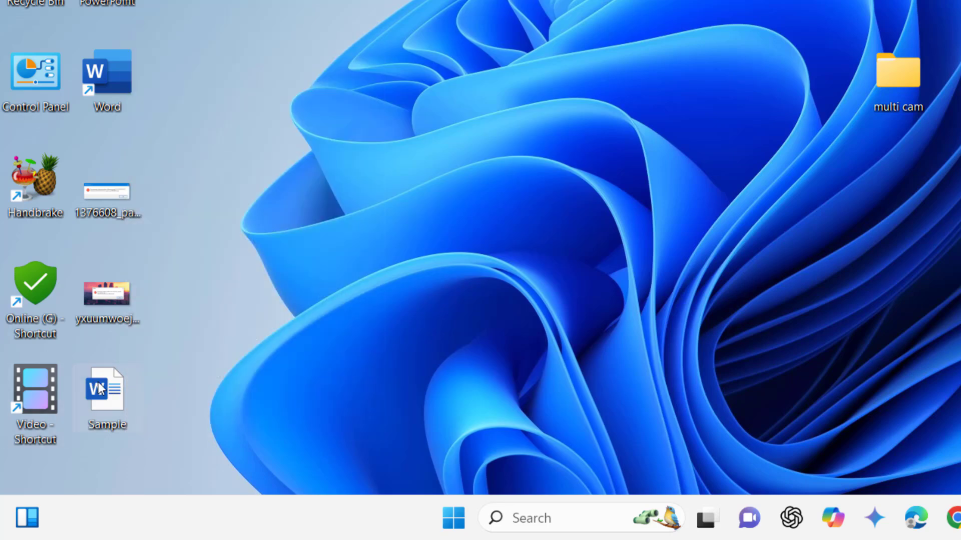
pyautogui.rightClick(98, 383)
pyautogui.click(236, 280)
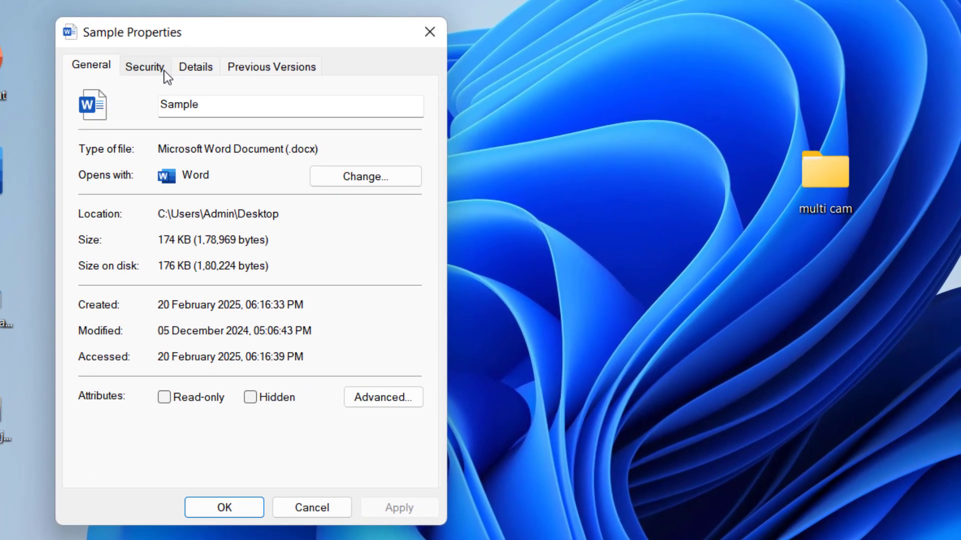
pyautogui.click(187, 57)
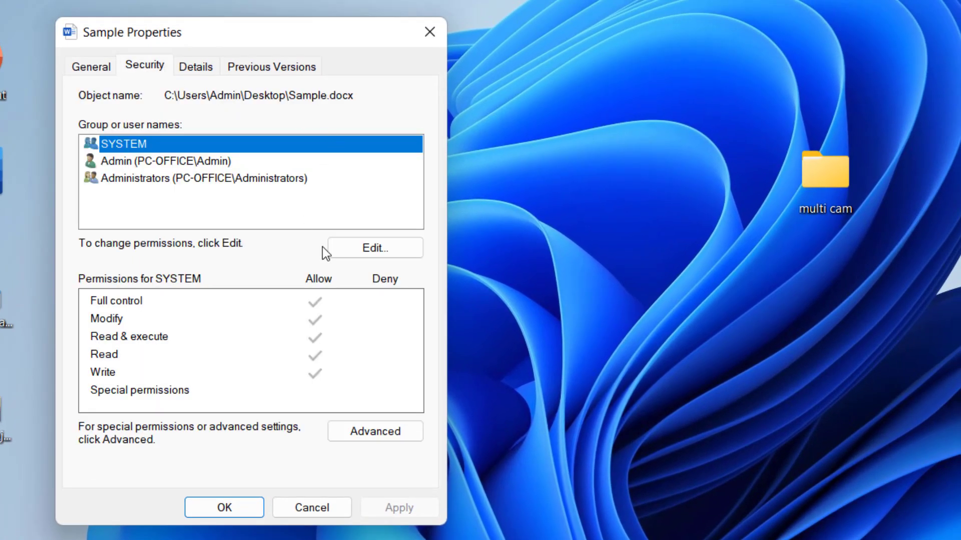
pyautogui.click(347, 248)
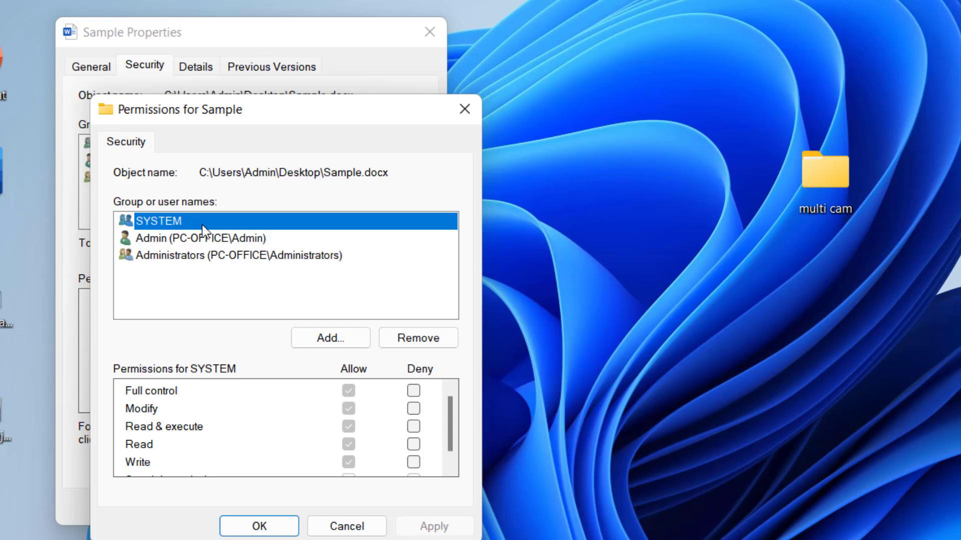
# - Review the Admin, SYSTEM and Administrators entries, ending on Administrators
pyautogui.click(195, 239)
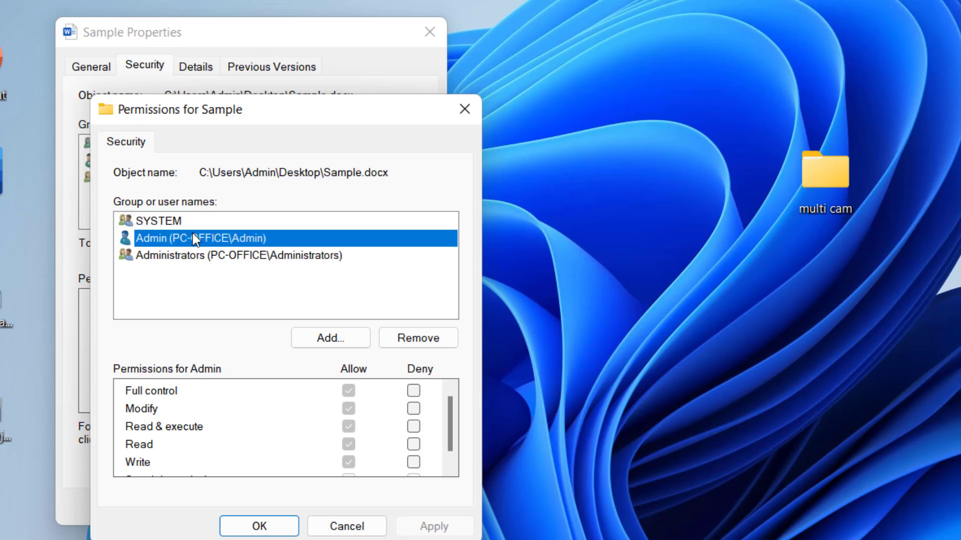
pyautogui.click(182, 225)
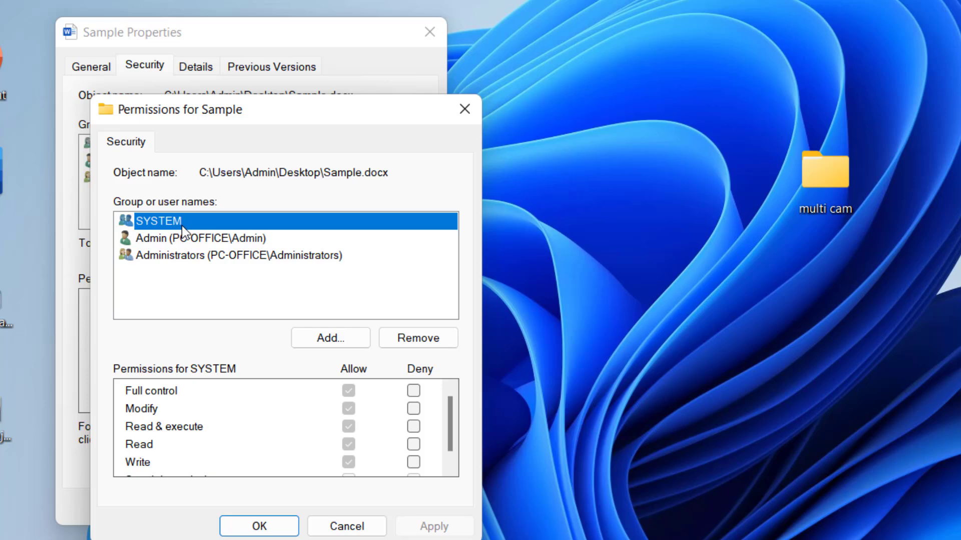
pyautogui.click(350, 393)
pyautogui.click(348, 440)
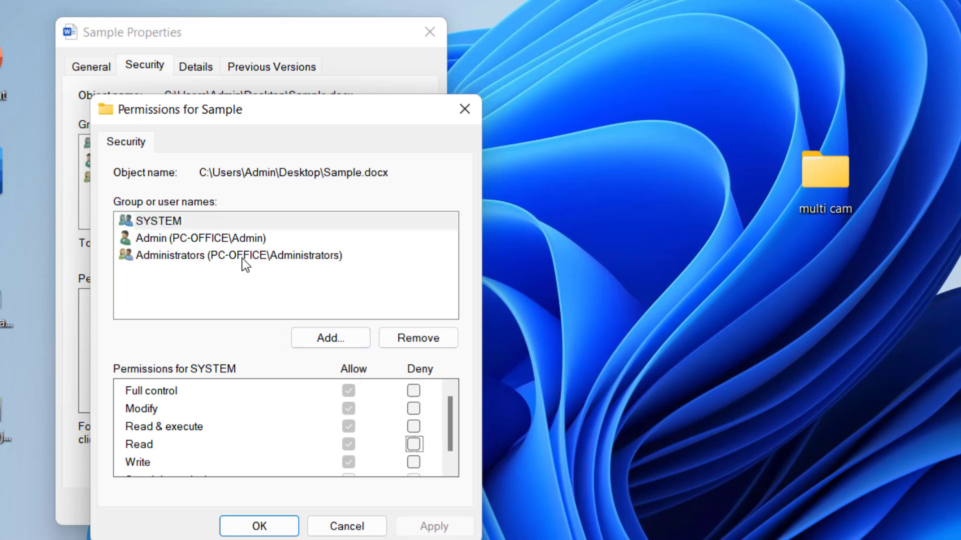
pyautogui.click(238, 241)
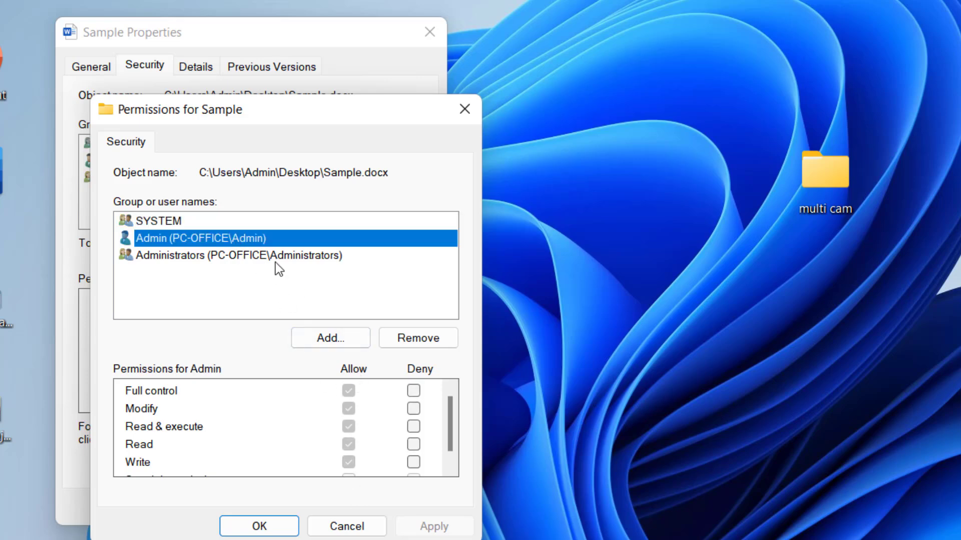
pyautogui.click(278, 258)
# - Clear the Full control, Modify, Read and Write Deny boxes for Administrators and confirm
pyautogui.click(415, 392)
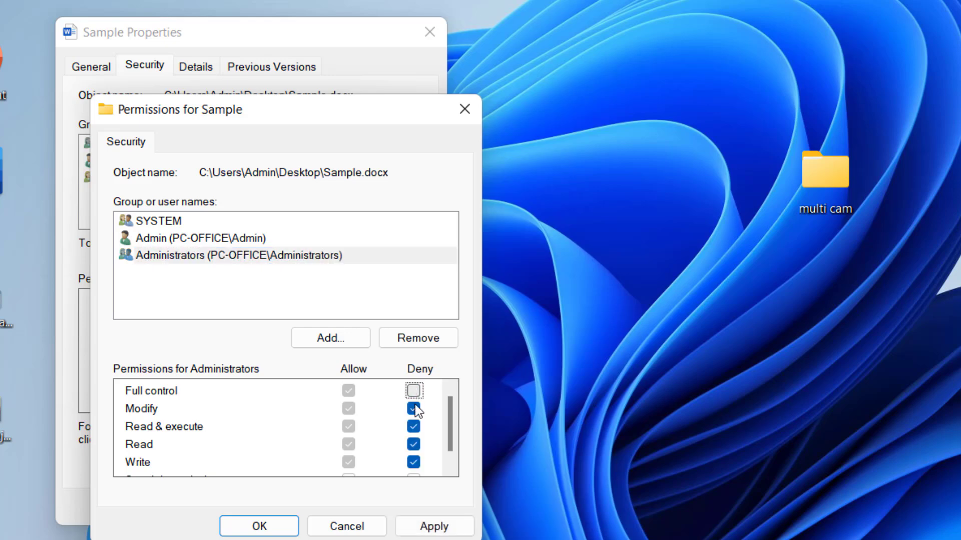
pyautogui.click(414, 408)
pyautogui.click(413, 444)
pyautogui.click(414, 462)
pyautogui.scroll(-1, 400, 436)
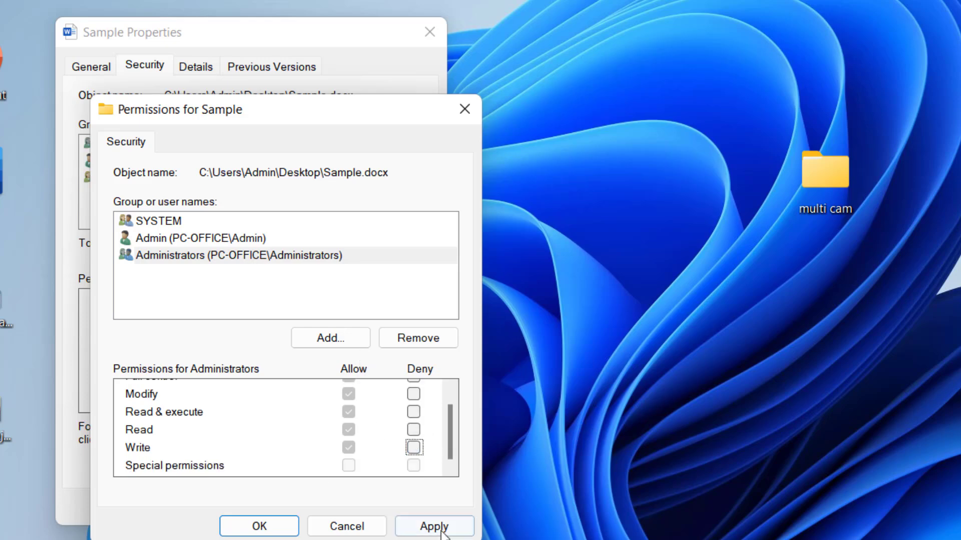
pyautogui.click(258, 526)
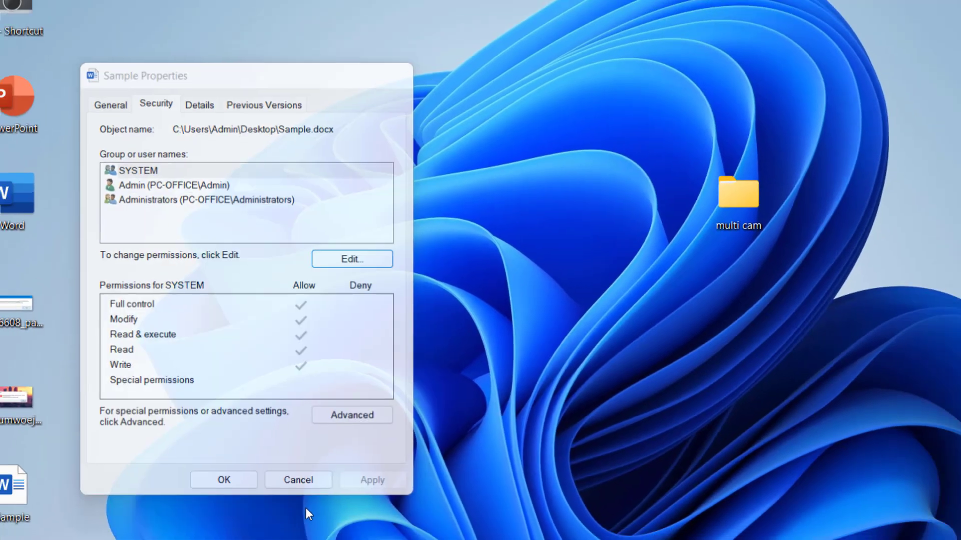
pyautogui.click(312, 507)
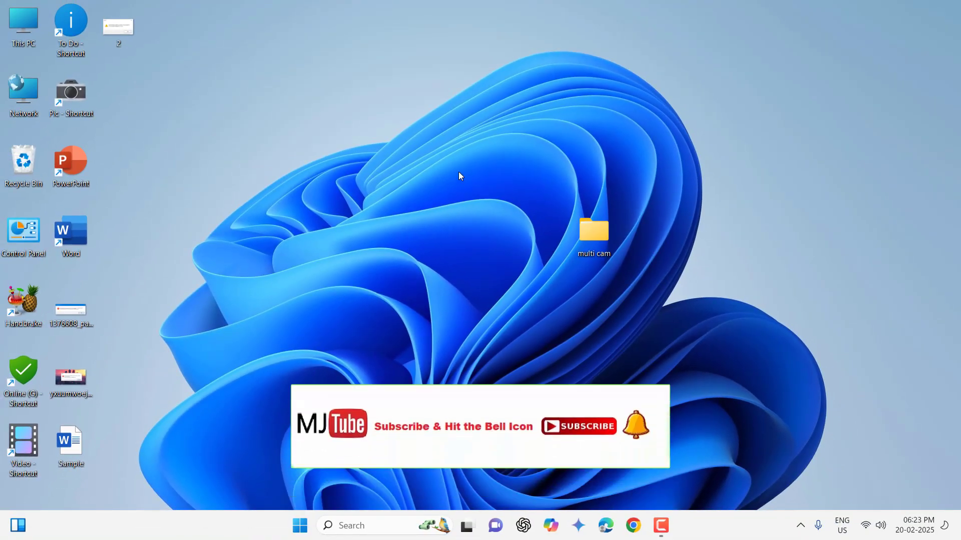
# - Run msconfig, hide all Microsoft services on the Services tab, and confirm with OK
pyautogui.press('super+r')
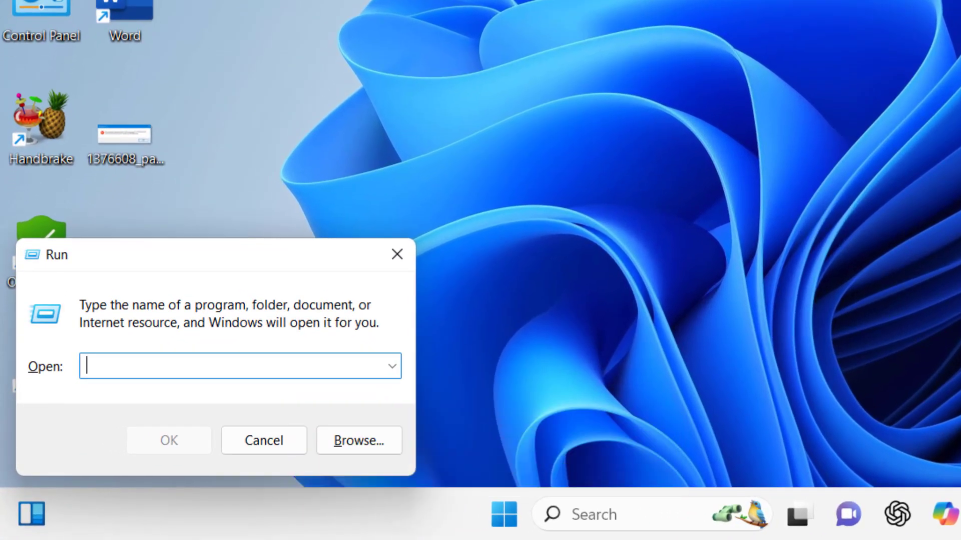
pyautogui.write('msconfig')
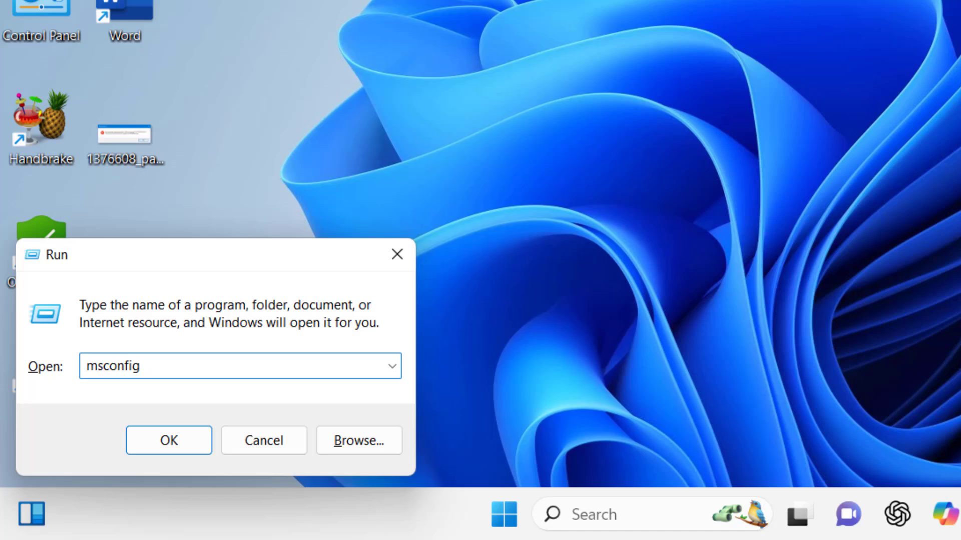
pyautogui.press('Return')
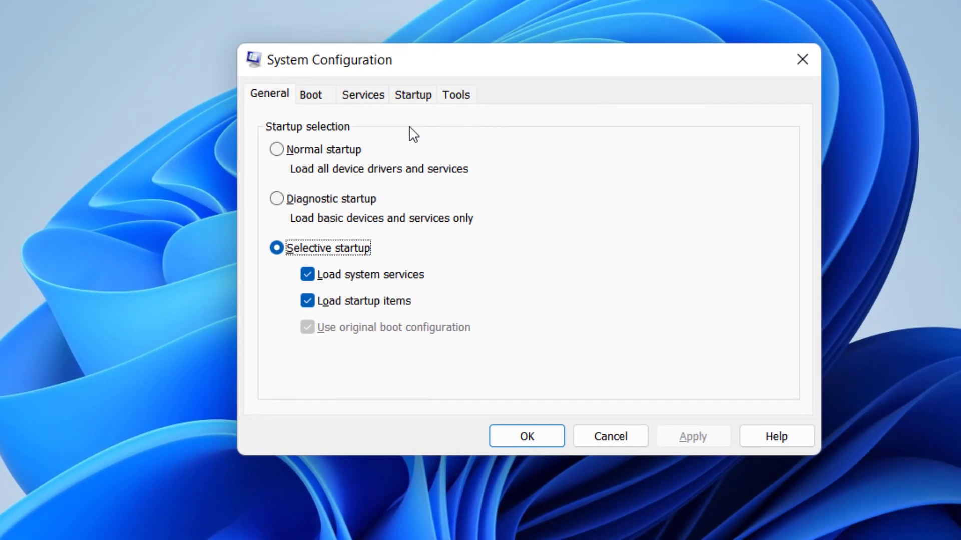
pyautogui.click(375, 100)
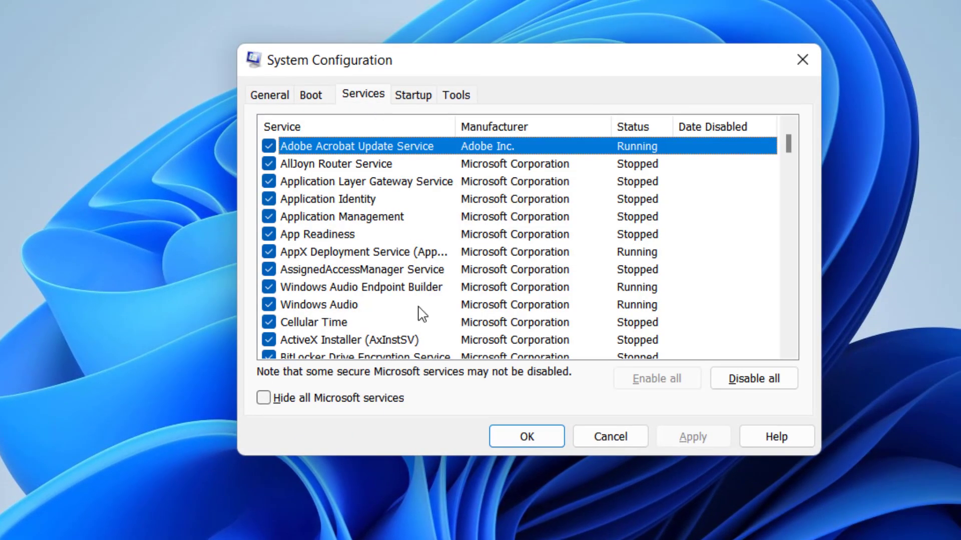
pyautogui.click(263, 399)
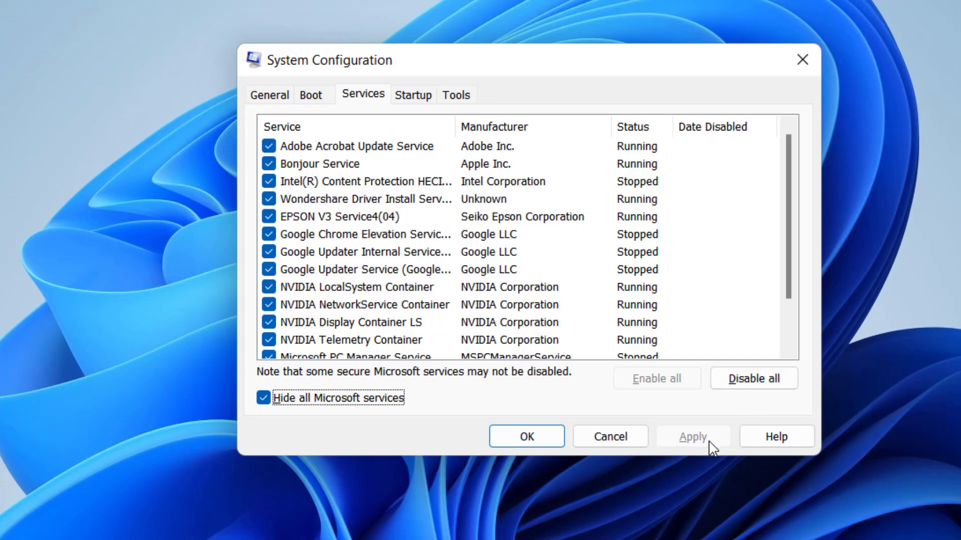
pyautogui.click(515, 445)
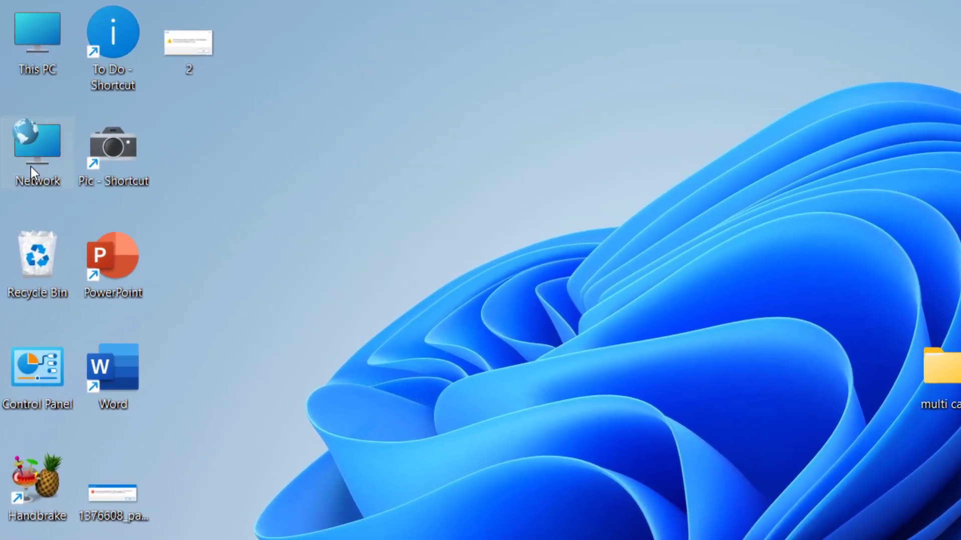
pyautogui.rightClick(20, 109)
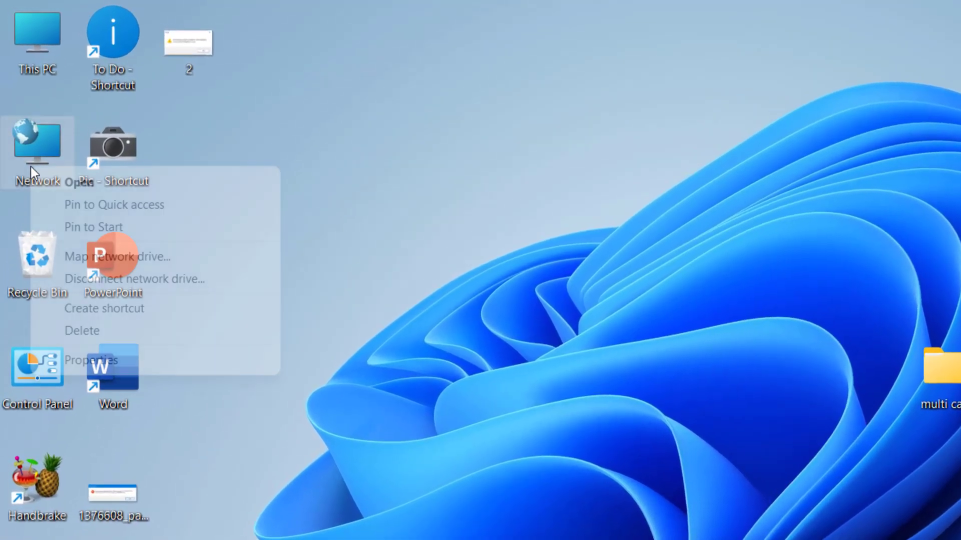
pyautogui.click(497, 252)
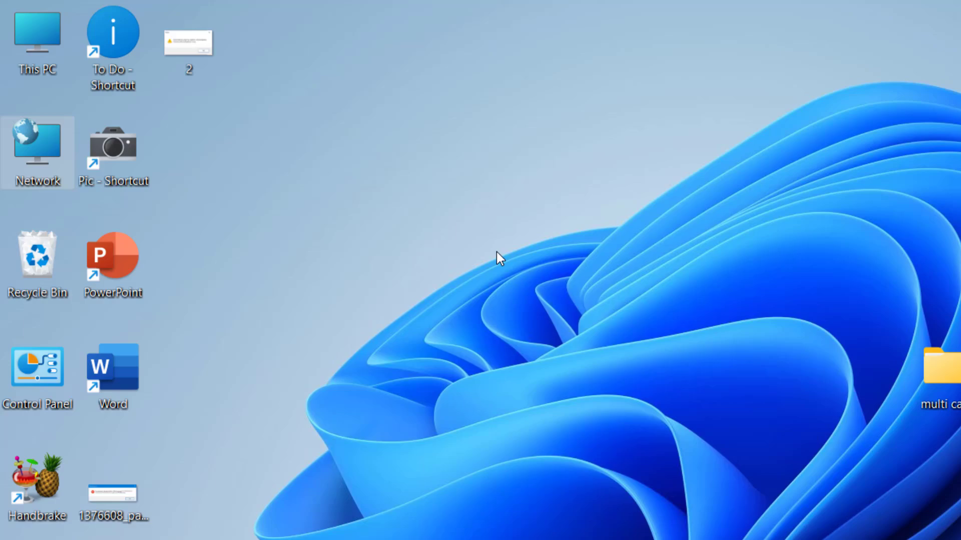
pyautogui.rightClick(47, 145)
pyautogui.click(177, 333)
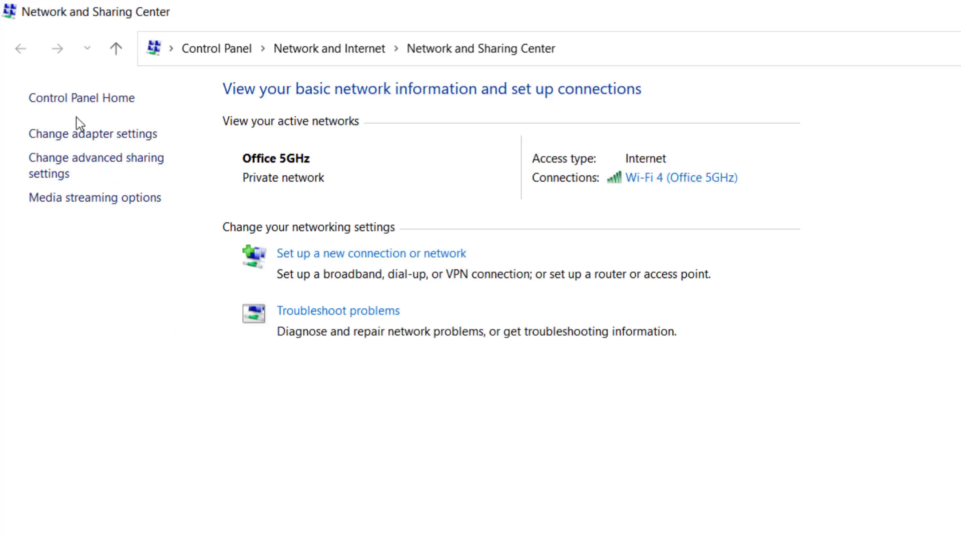
pyautogui.click(111, 167)
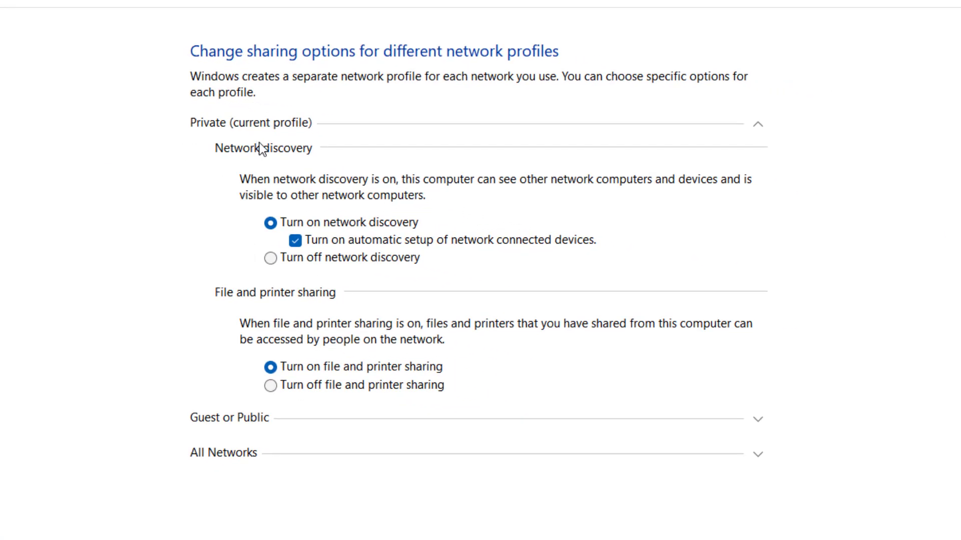
pyautogui.click(266, 124)
pyautogui.click(254, 124)
pyautogui.click(196, 421)
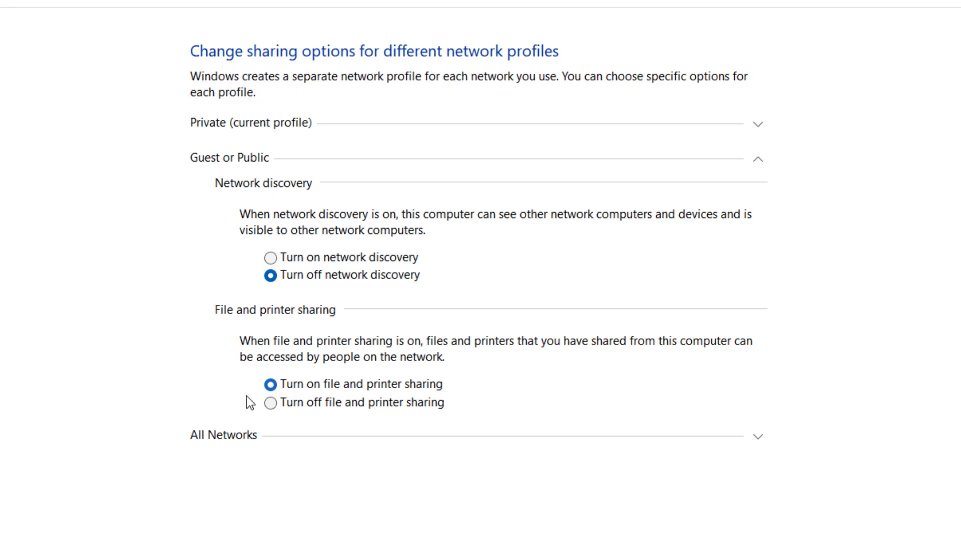
pyautogui.click(222, 440)
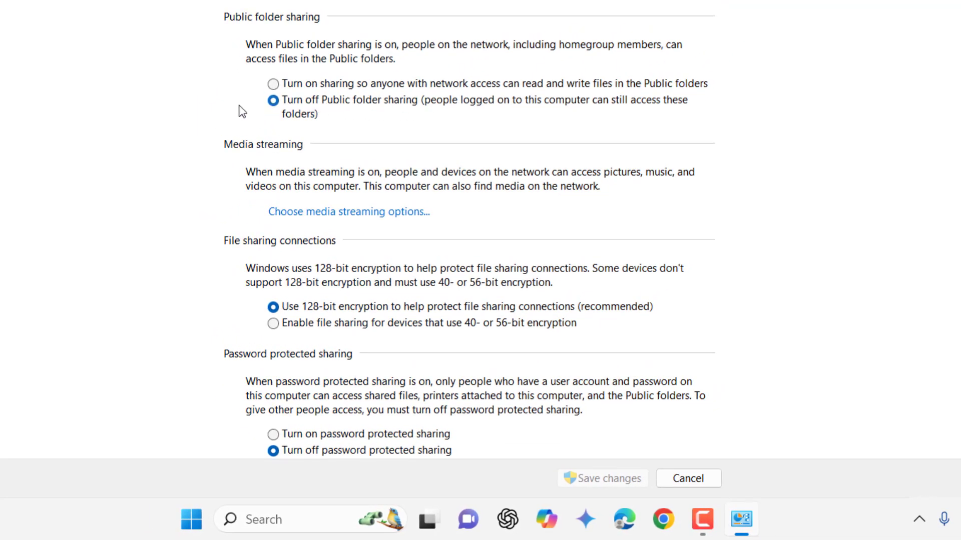
pyautogui.scroll(-1, 142, 151)
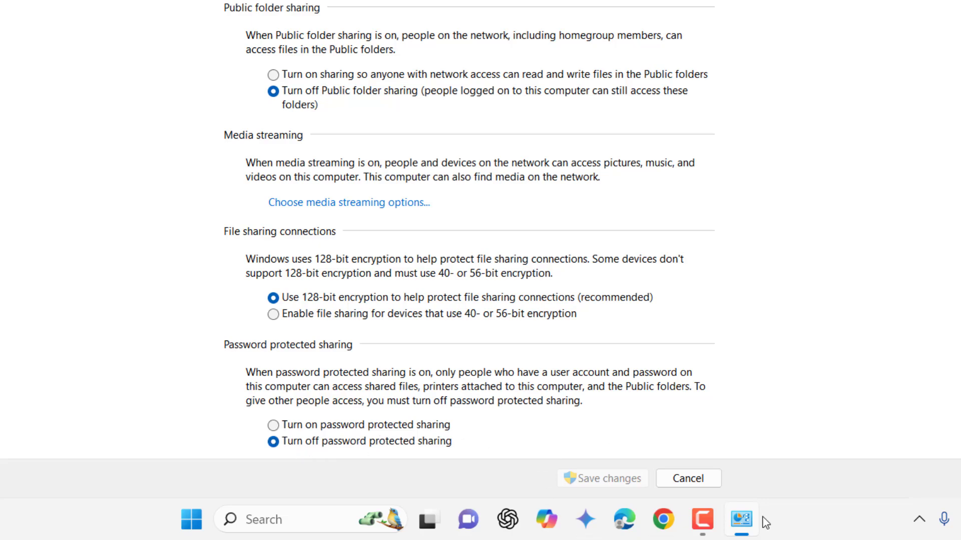
pyautogui.hotkey('alt', 'F4')
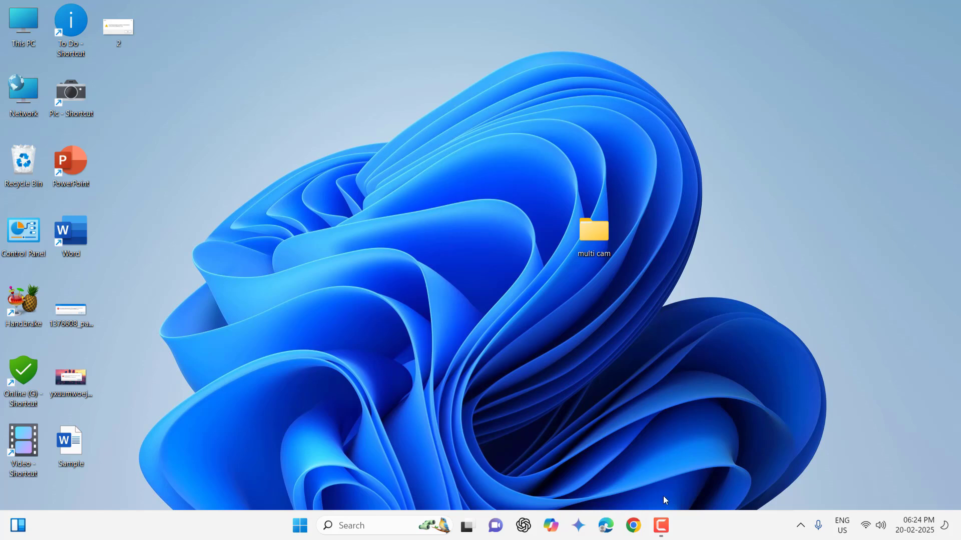
pyautogui.click(663, 525)
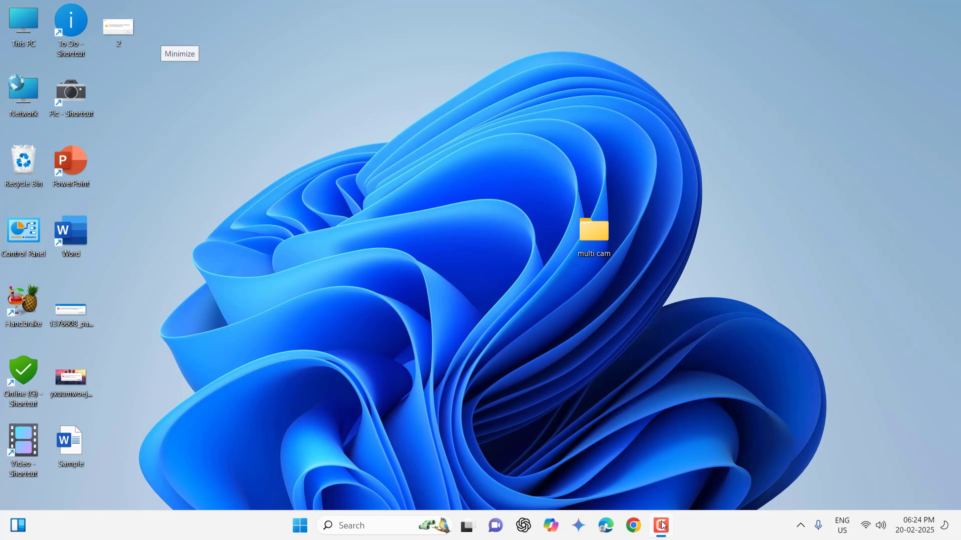